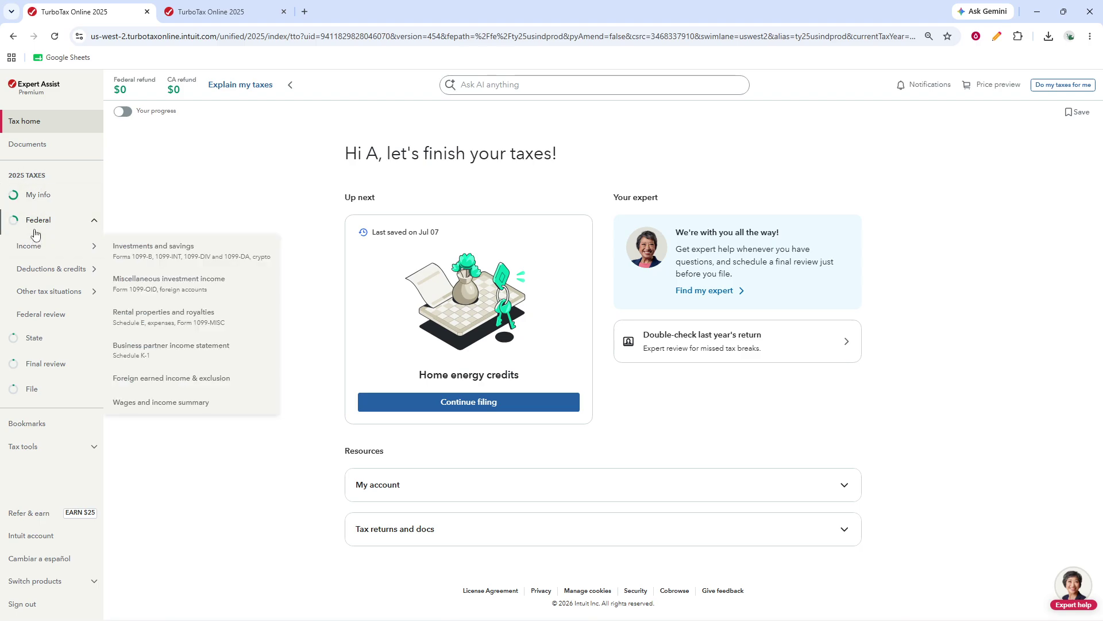
- Open the Home Energy Credits section under Your Home from the deductions and credits summary
mouse_move(29, 264)
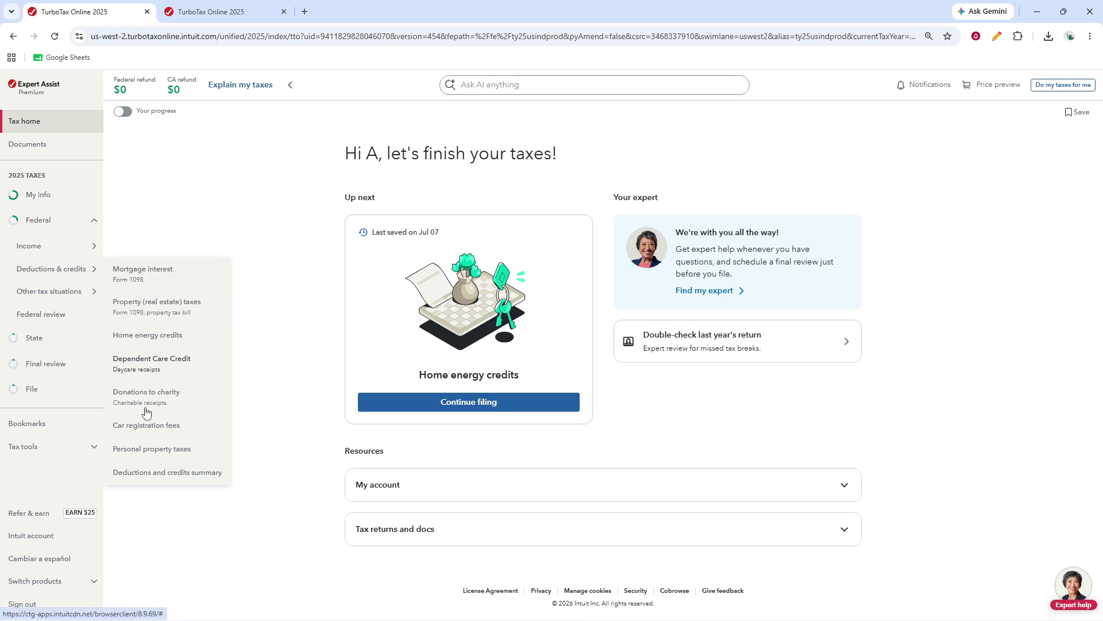
left_click(151, 472)
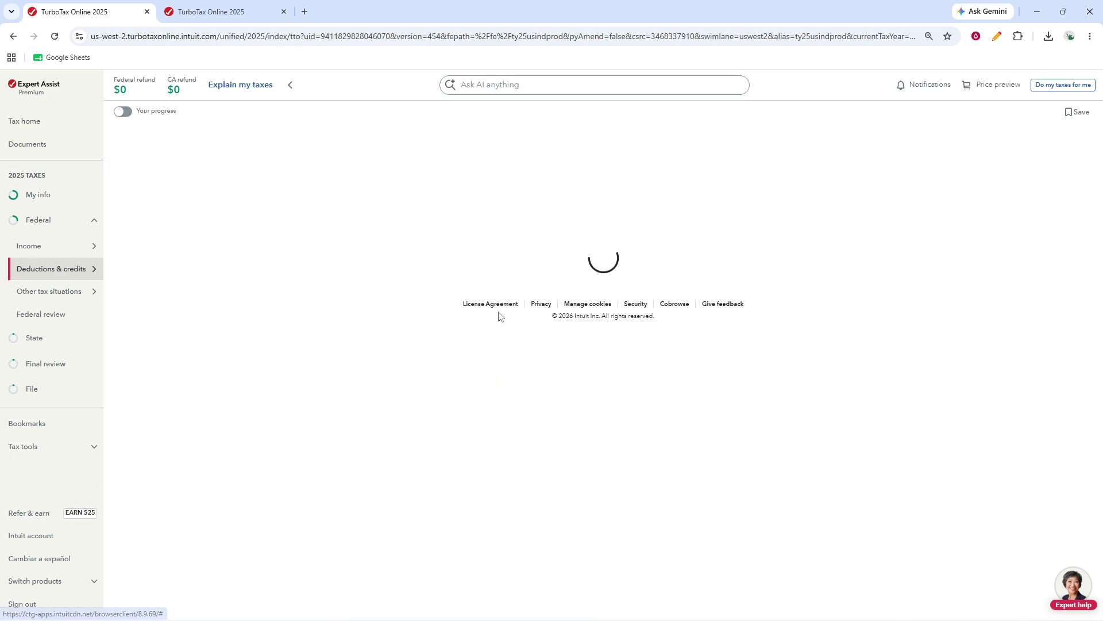
scroll(505, 350, "down", 6)
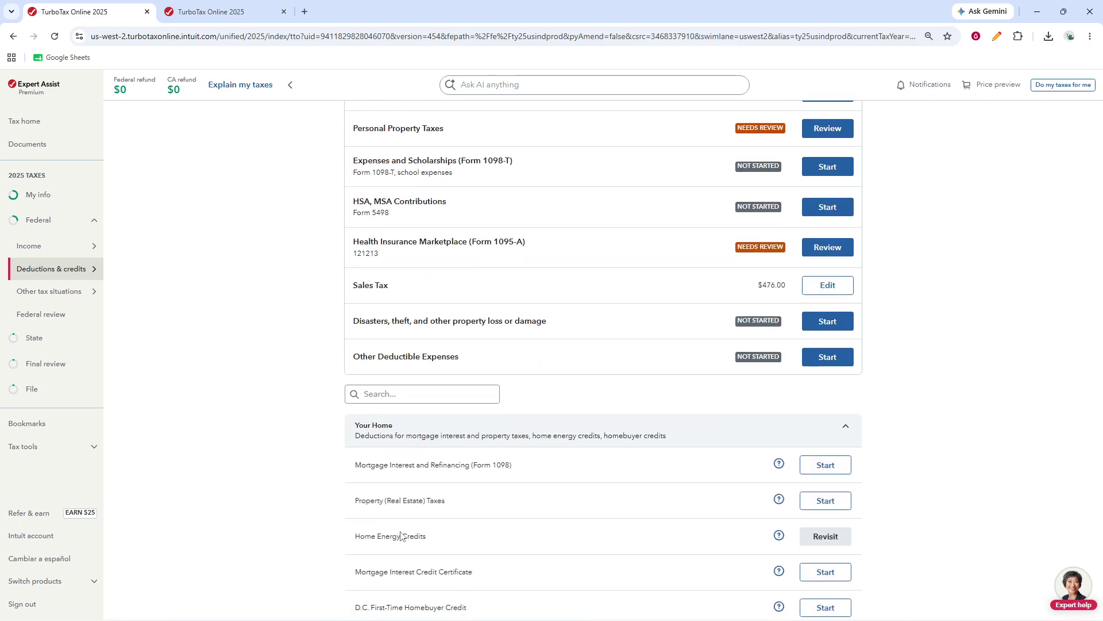
left_click(826, 536)
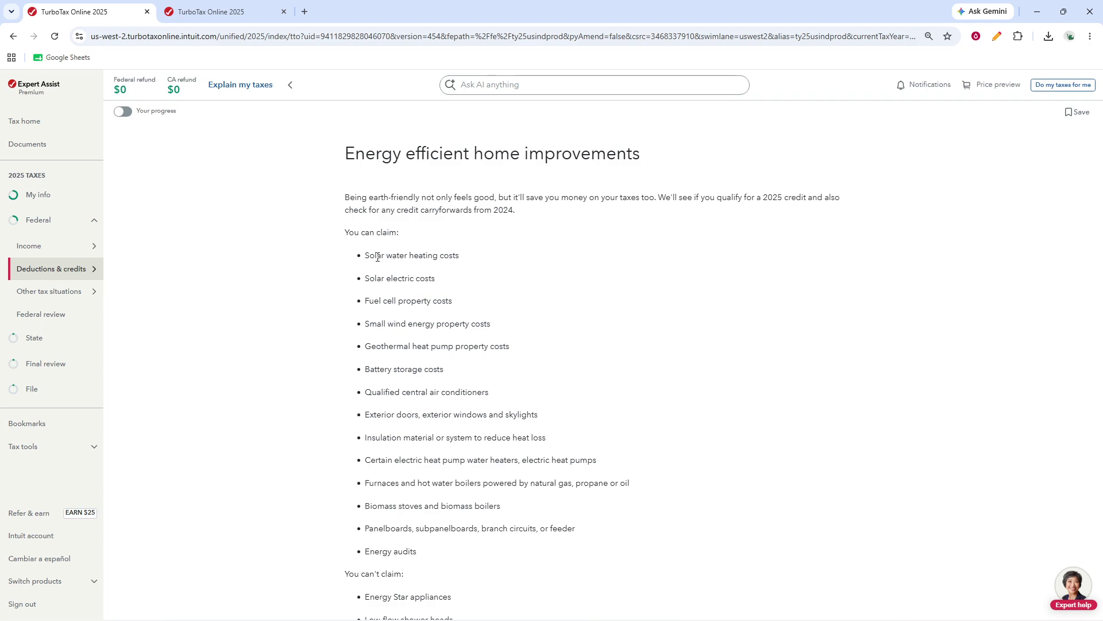
- Accept the Yes answers for having made energy-efficient improvements, living together in the same home, and the home being in the U.S
scroll(389, 411, "down", 2)
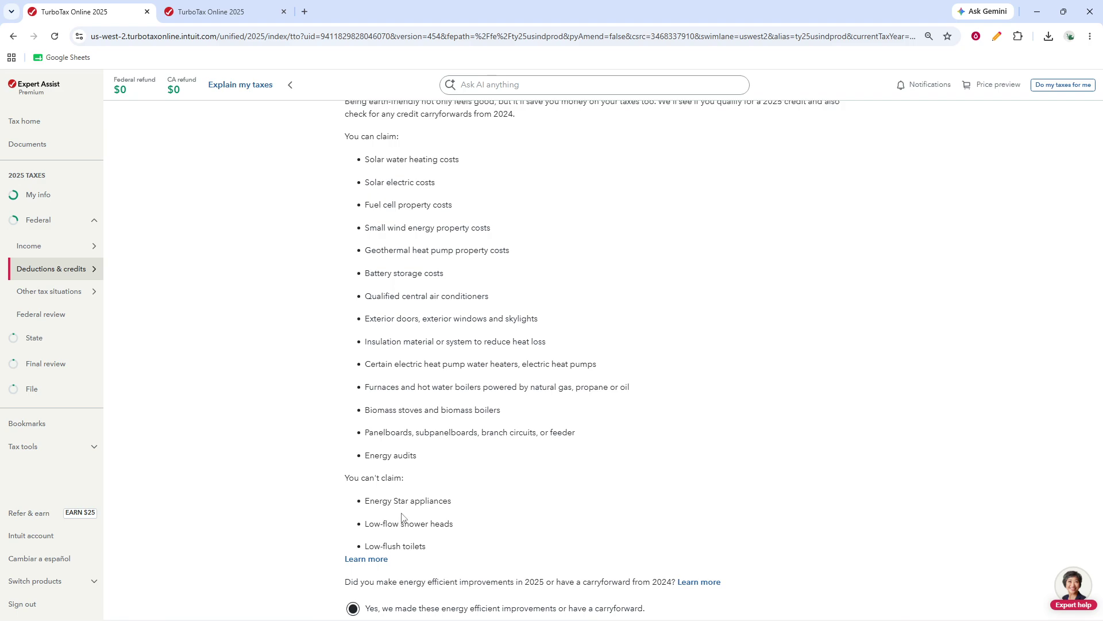
scroll(403, 505, "down", 2)
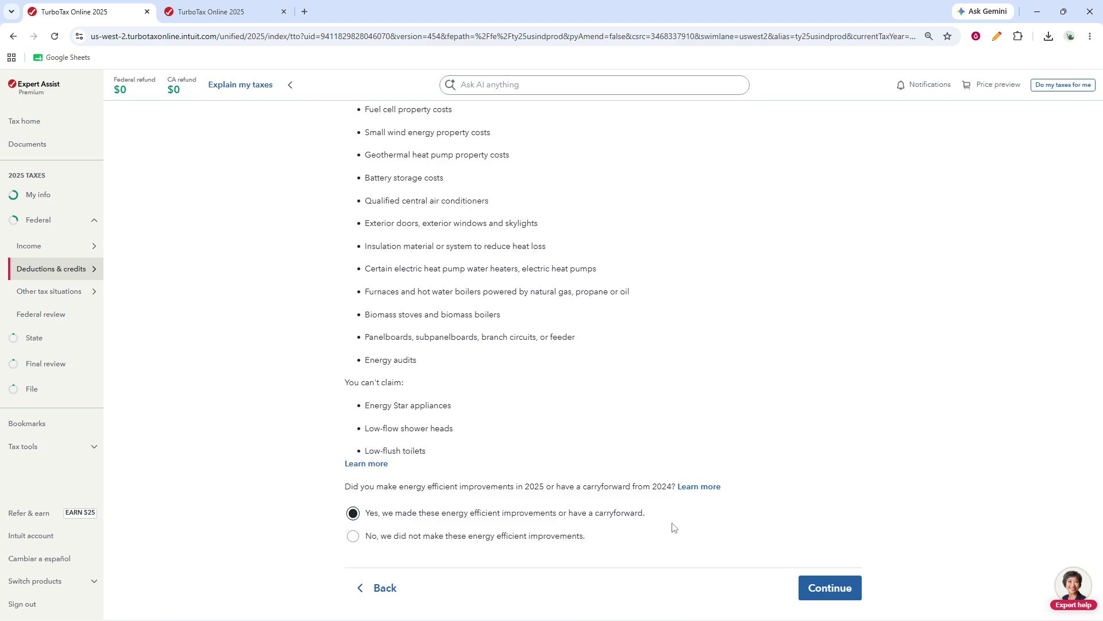
left_click(850, 597)
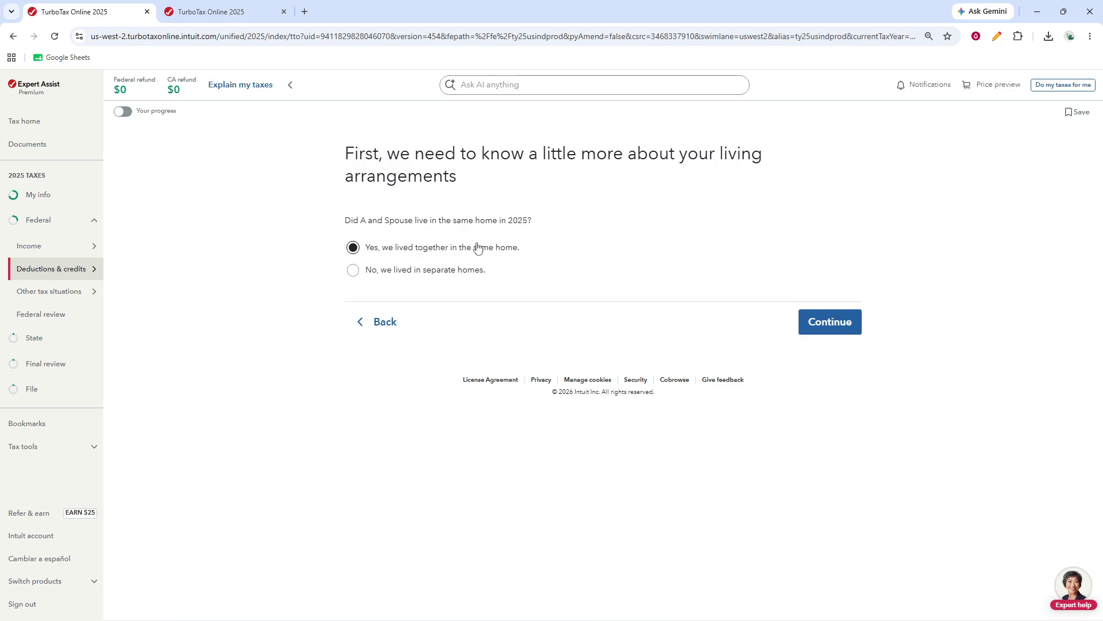
left_click(845, 331)
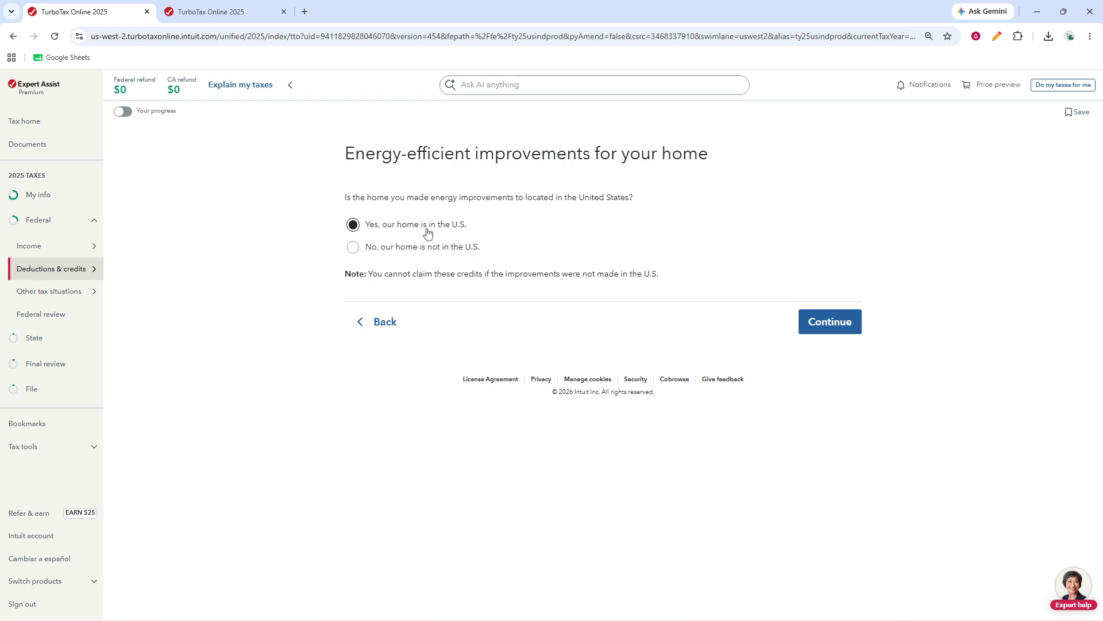
left_click(833, 327)
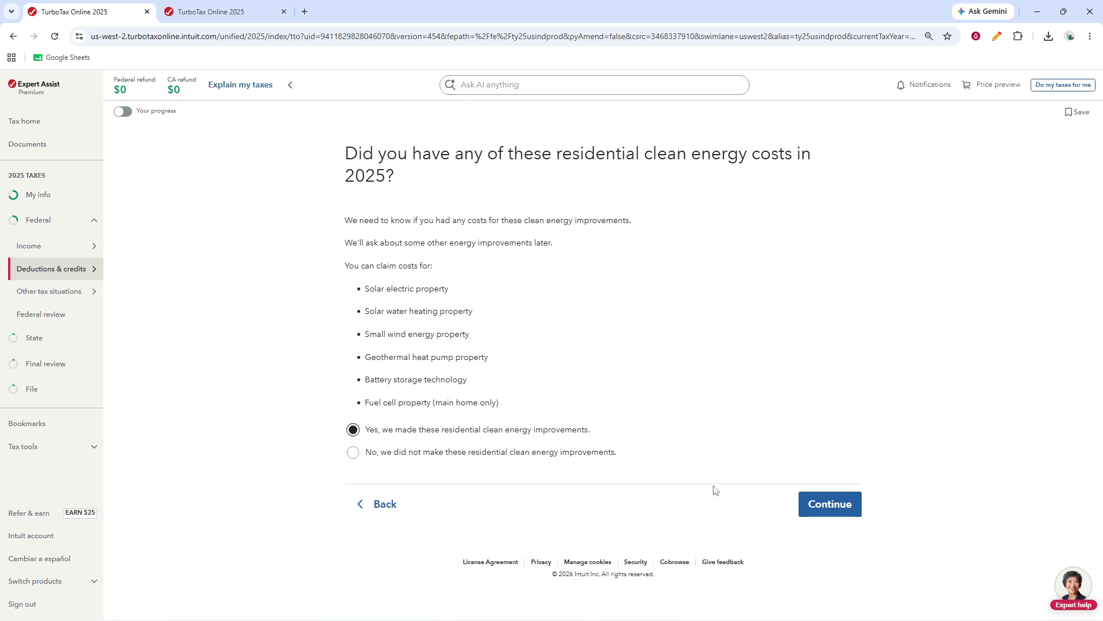
- Keep the Yes answer for residential clean energy costs and proceed to the page for entering the amounts paid
left_click(808, 505)
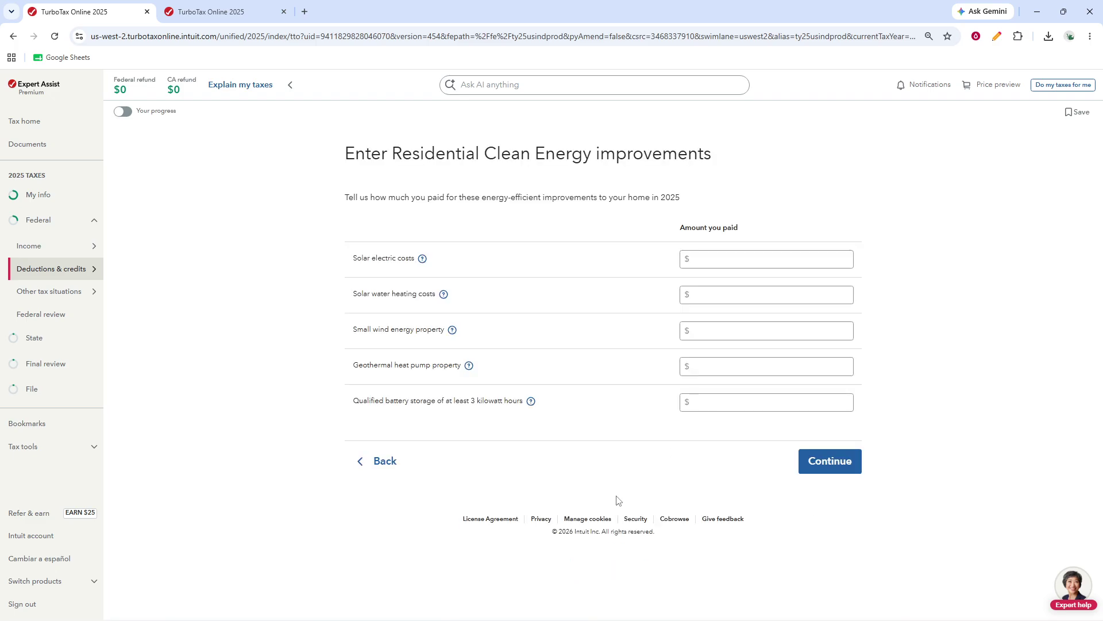
left_click(371, 463)
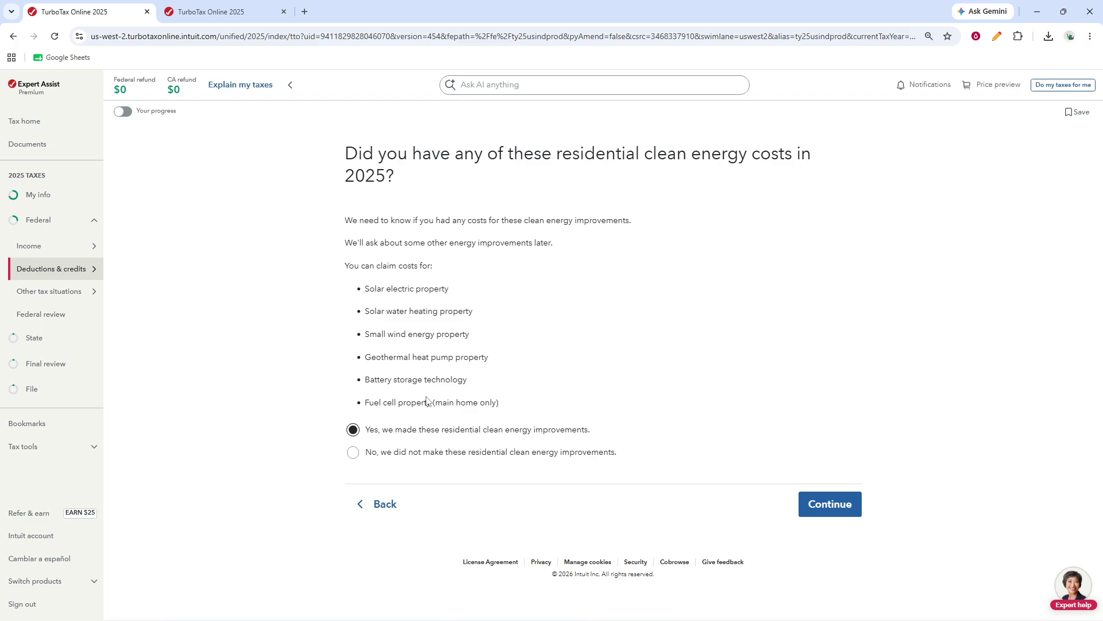
left_click(826, 508)
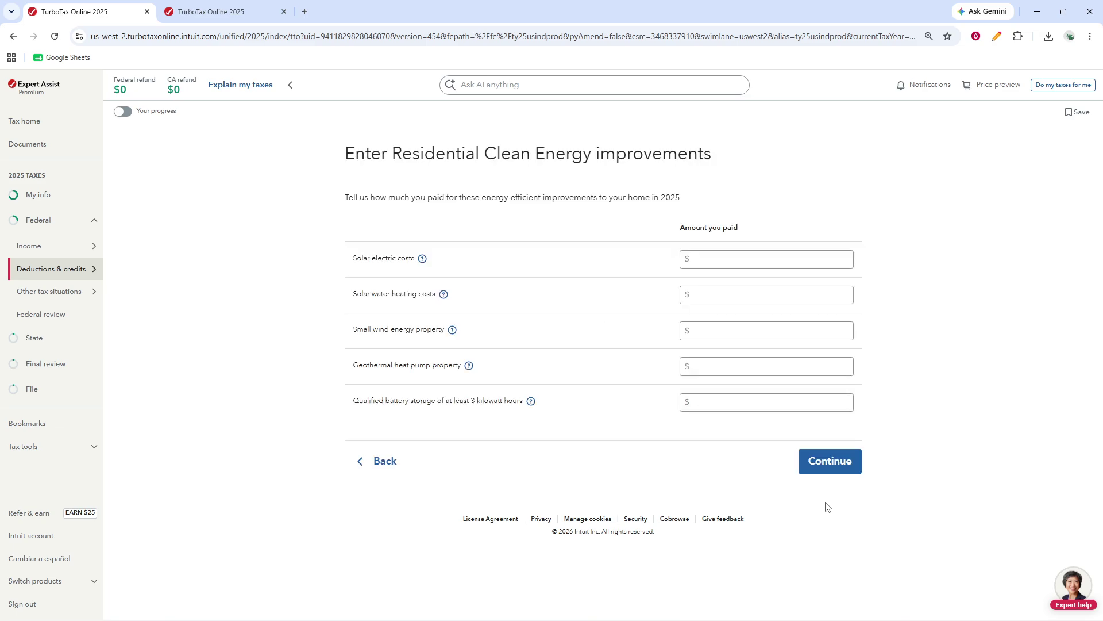
- Go through the solar, wind, geothermal and battery storage cost fields, leave them blank and continue
left_click(696, 257)
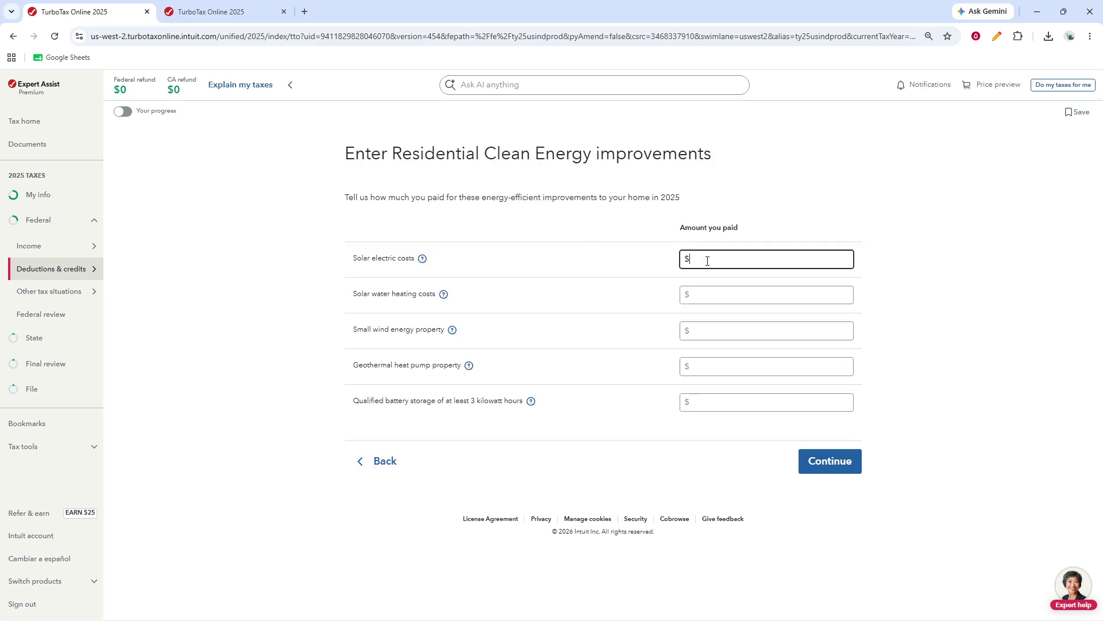
left_click(717, 291)
left_click(725, 332)
left_click(731, 363)
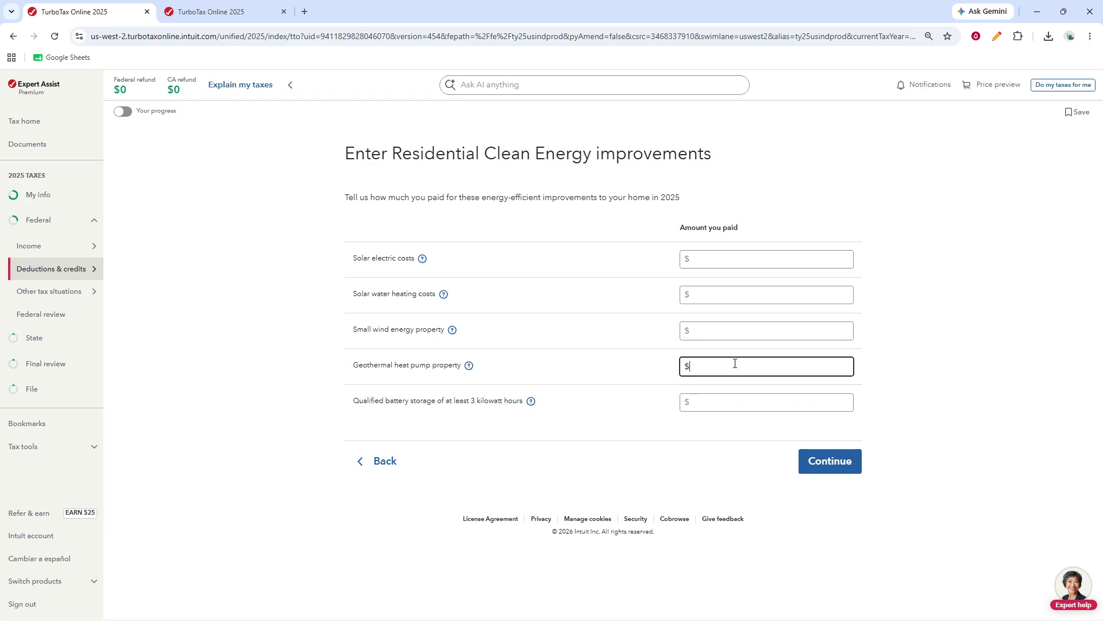
left_click(737, 403)
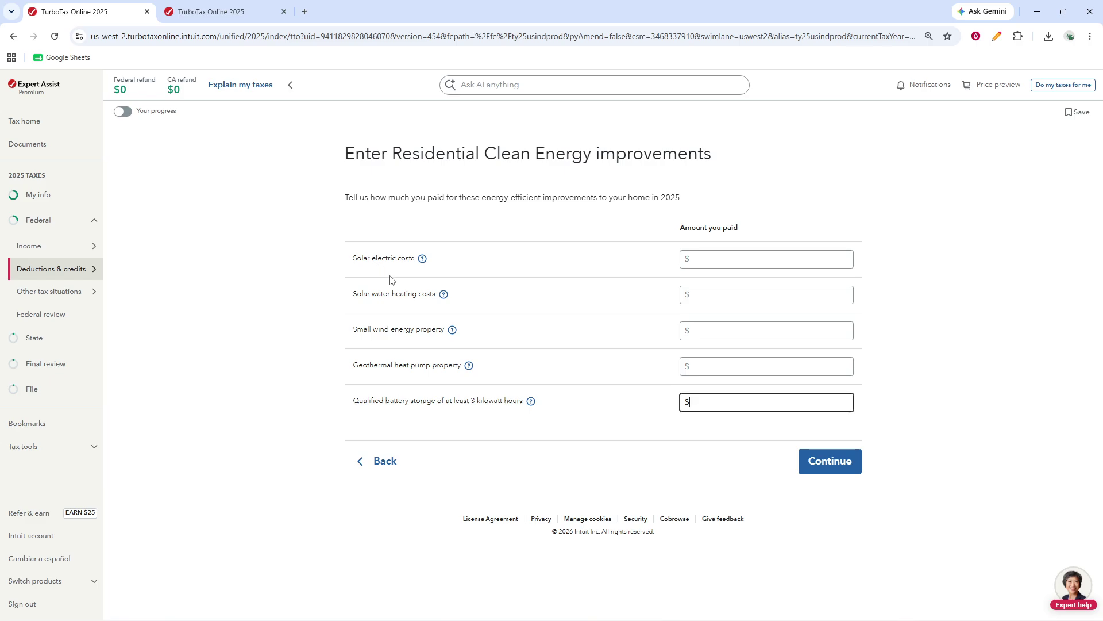
left_click(815, 460)
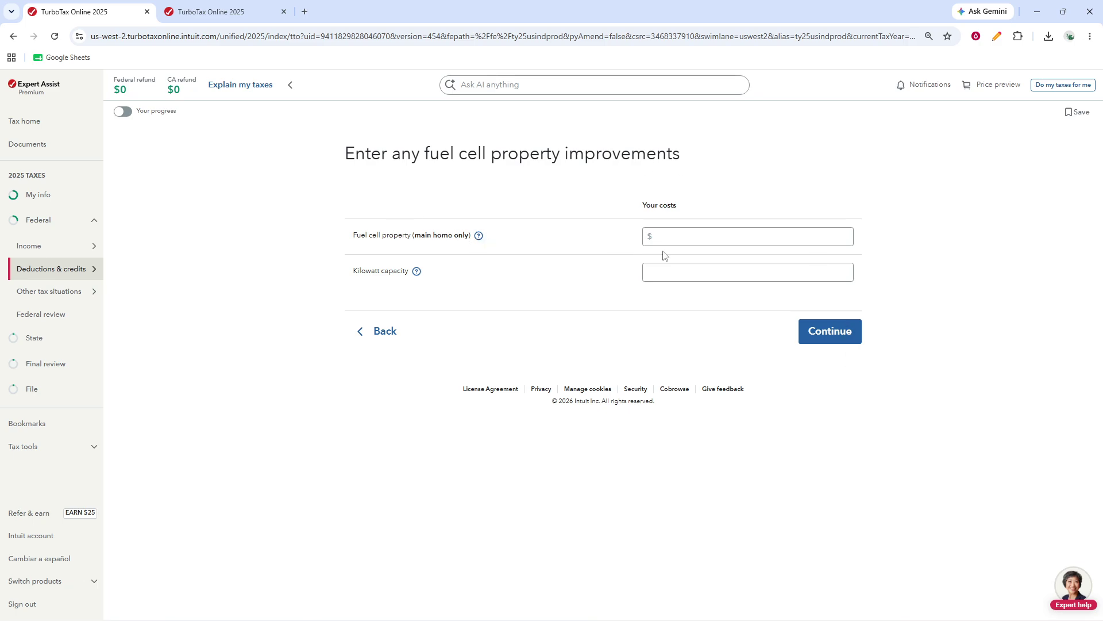
- Leave the fuel cell property cost and kilowatt capacity blank and continue to the qualified energy efficiency improvements question
left_click(833, 340)
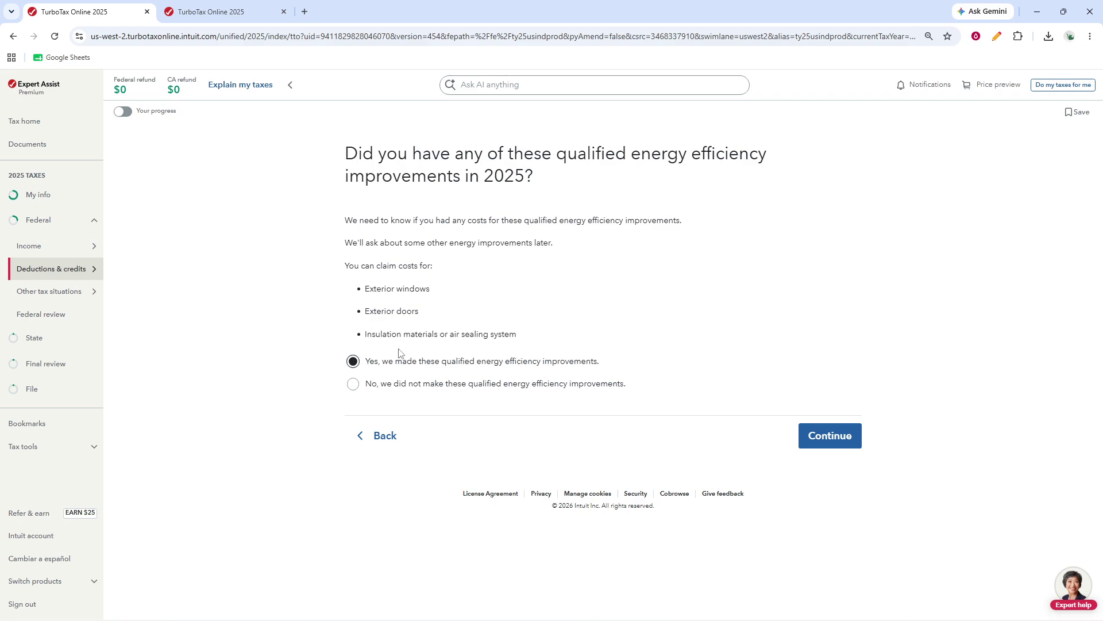
left_click(388, 432)
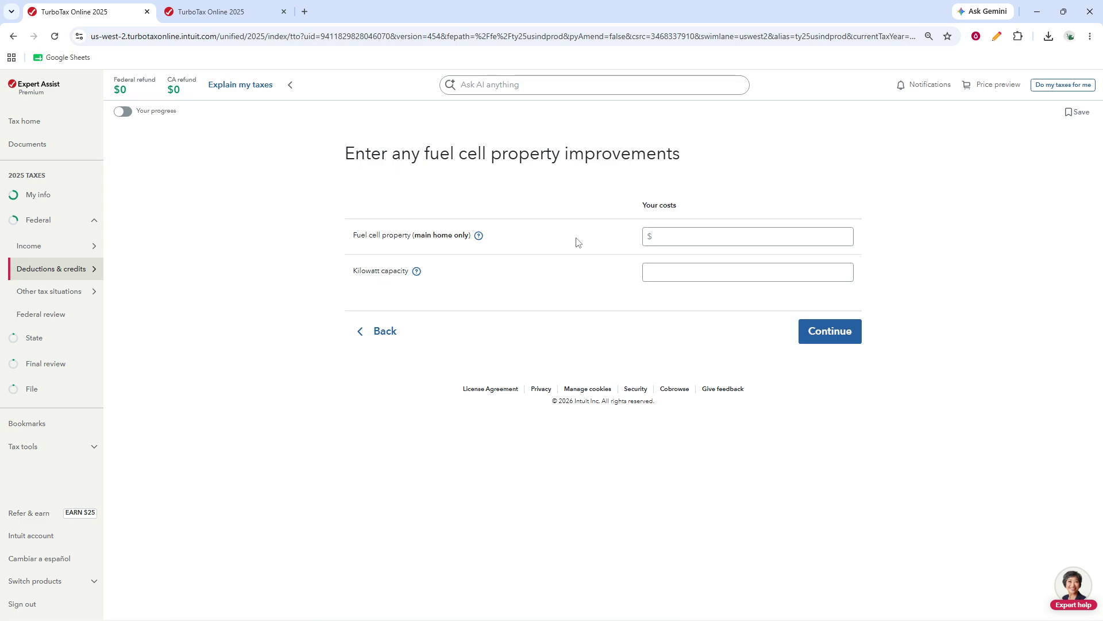
left_click(816, 330)
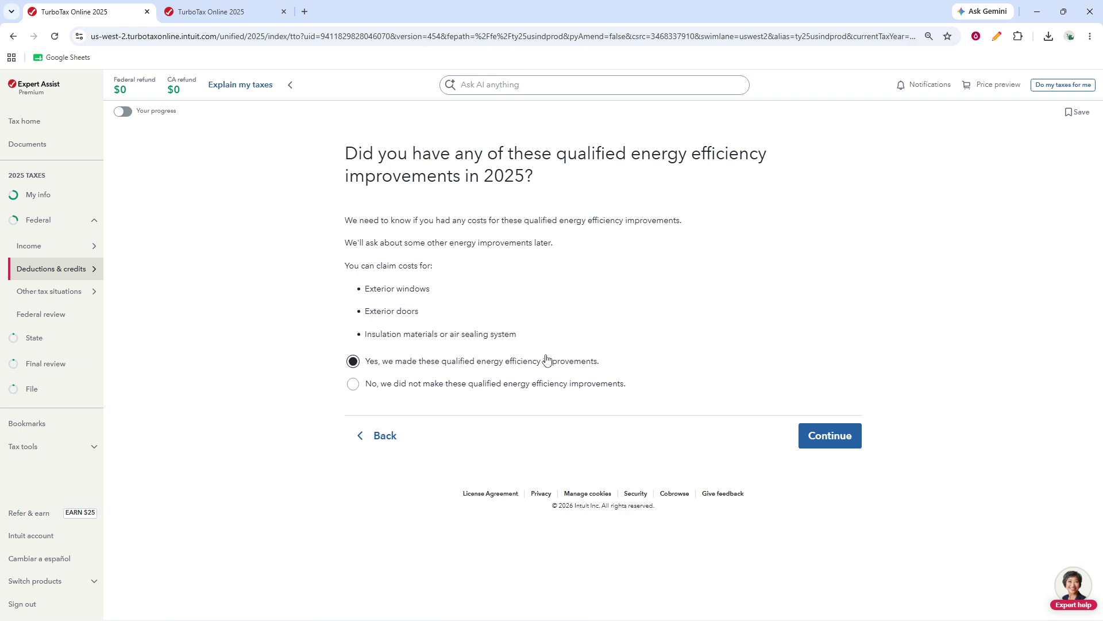
- Keep the Yes answers for qualified energy efficiency improvements and residential energy property costs, including their follow-up questions
left_click(812, 436)
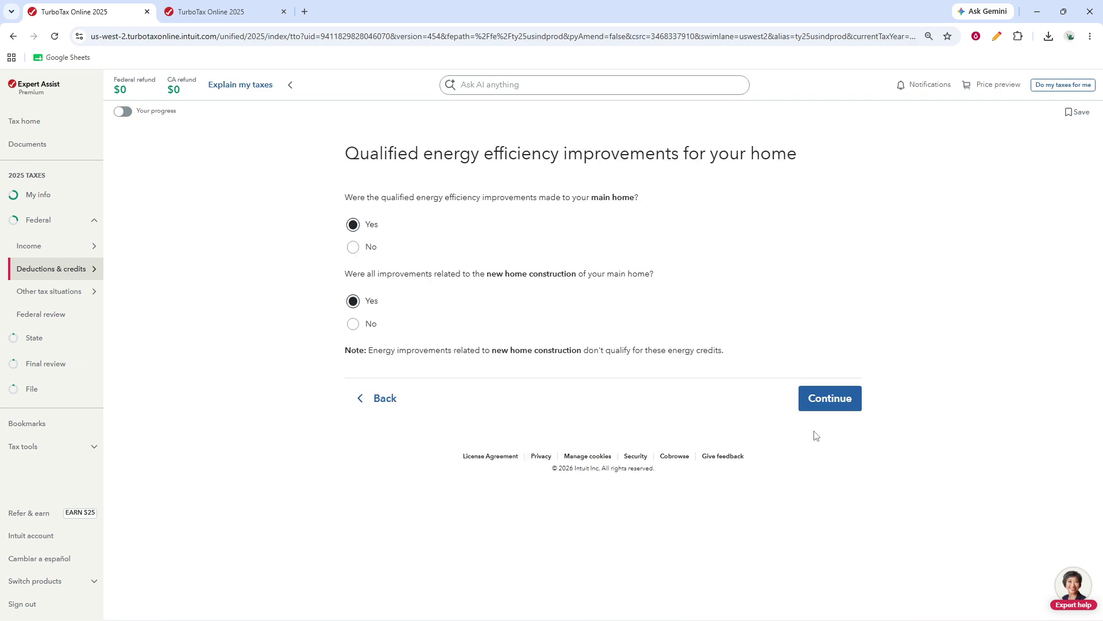
left_click(819, 402)
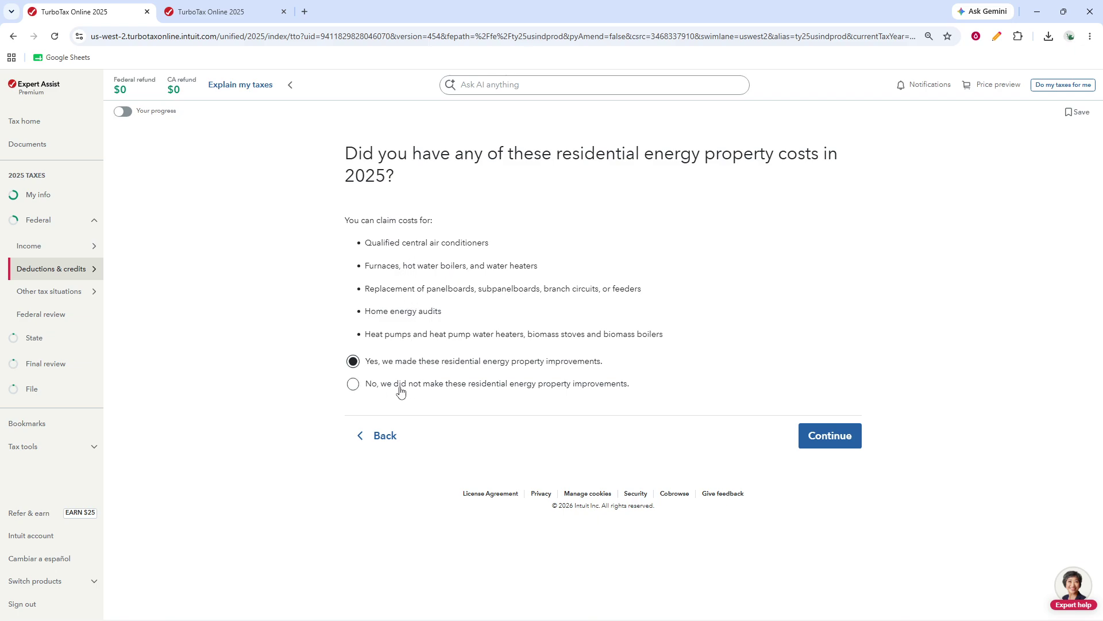
left_click(803, 438)
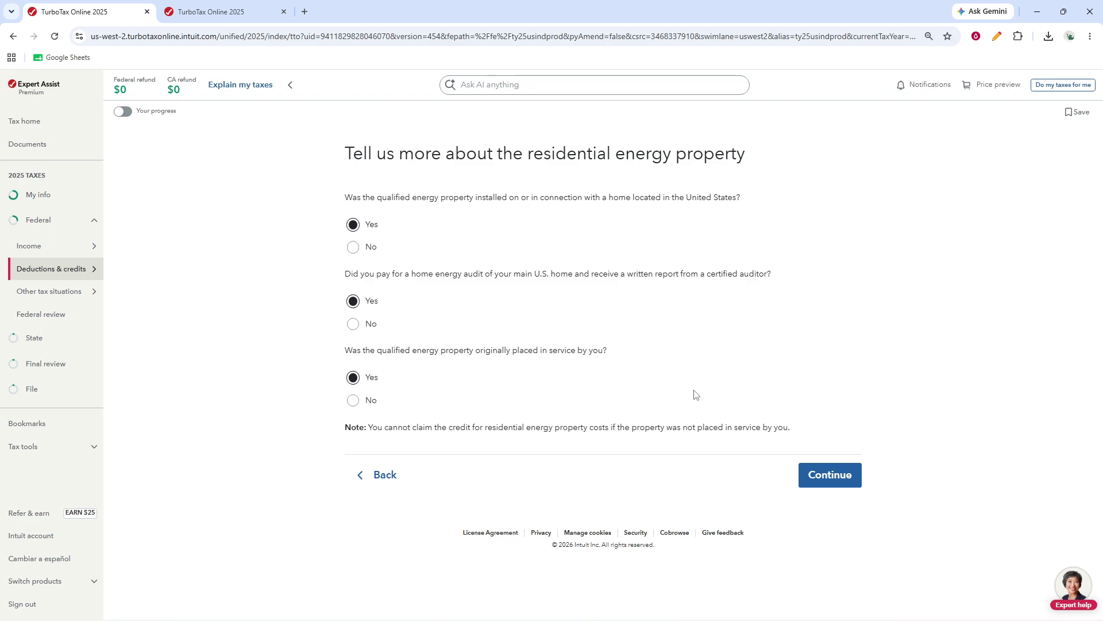
left_click(848, 484)
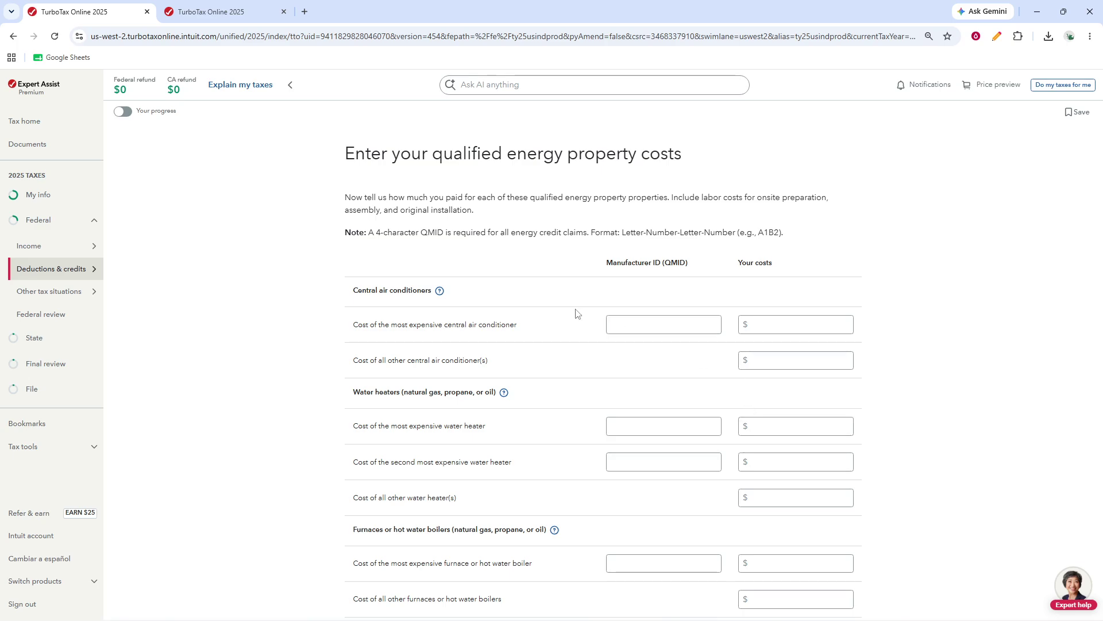
- Go through the manufacturer ID and cost fields for central air conditioners and water heaters without entering anything
left_click(658, 325)
left_click(764, 326)
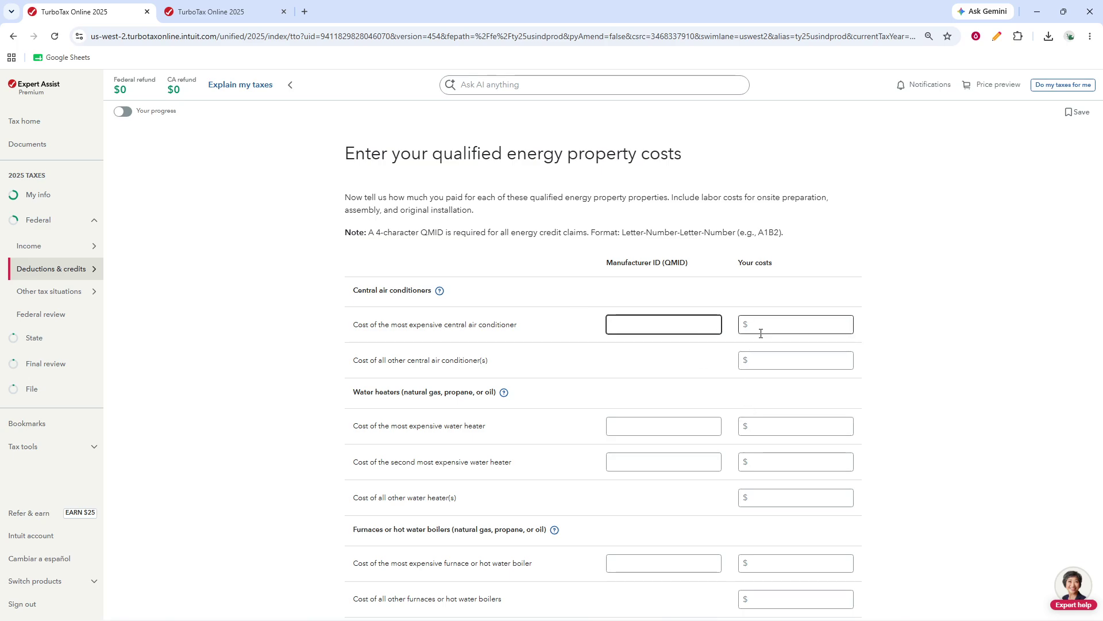
left_click(766, 359)
left_click(705, 430)
left_click(705, 457)
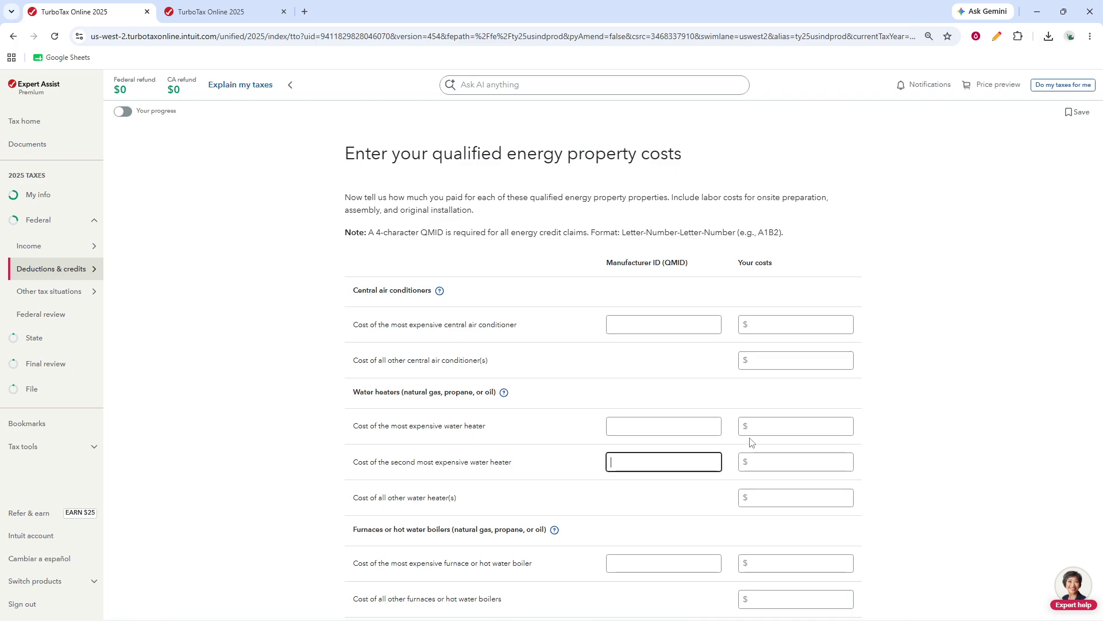
left_click(765, 428)
left_click(767, 463)
left_click(782, 493)
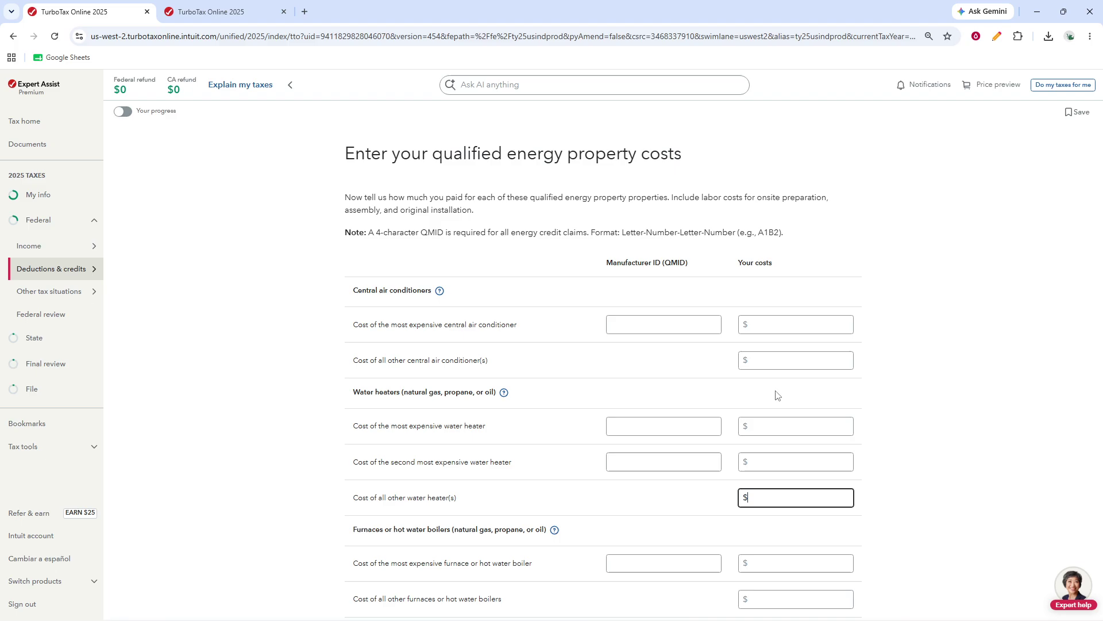
- Review the remaining energy property cost categories through biomass stoves and boilers, and continue without changing any amounts
scroll(776, 392, "down", 5)
scroll(797, 466, "down", 3)
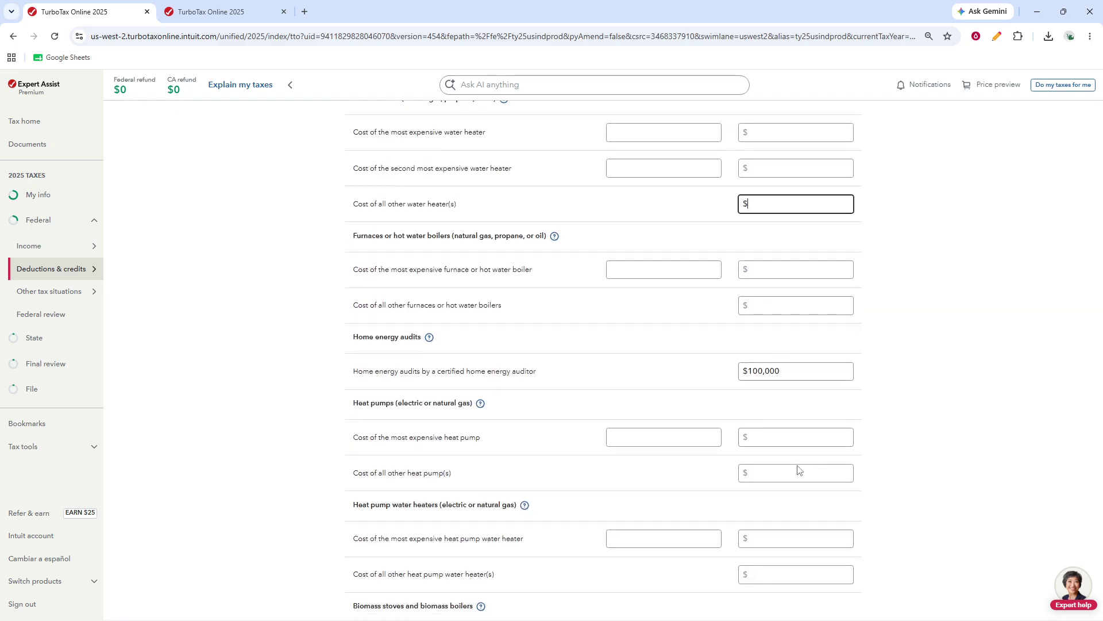
scroll(802, 454, "up", 3)
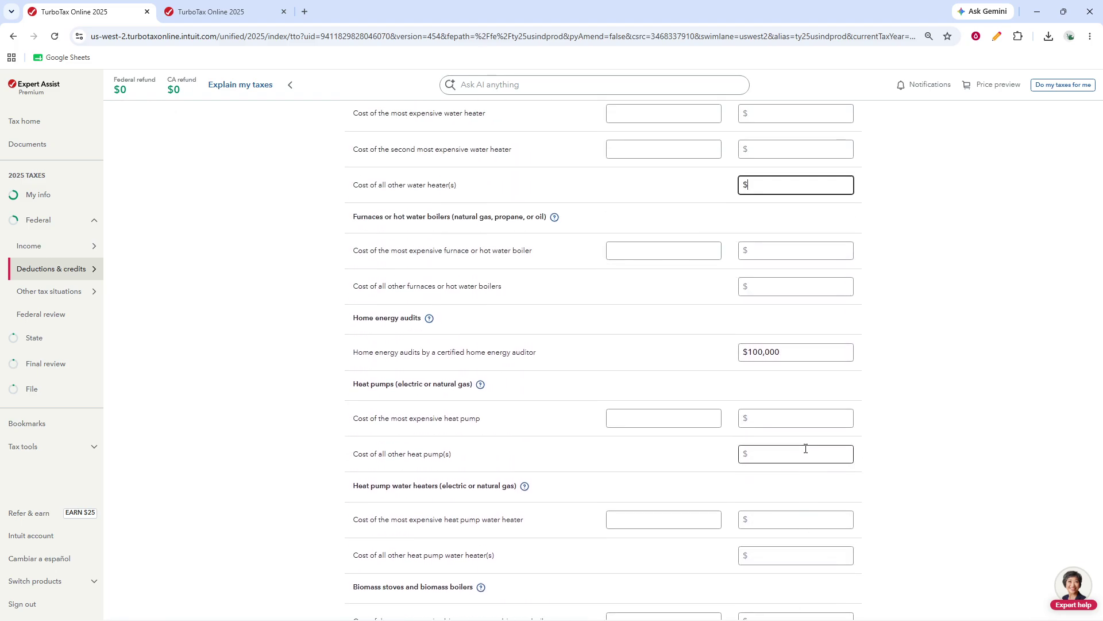
scroll(391, 206, "up", 3)
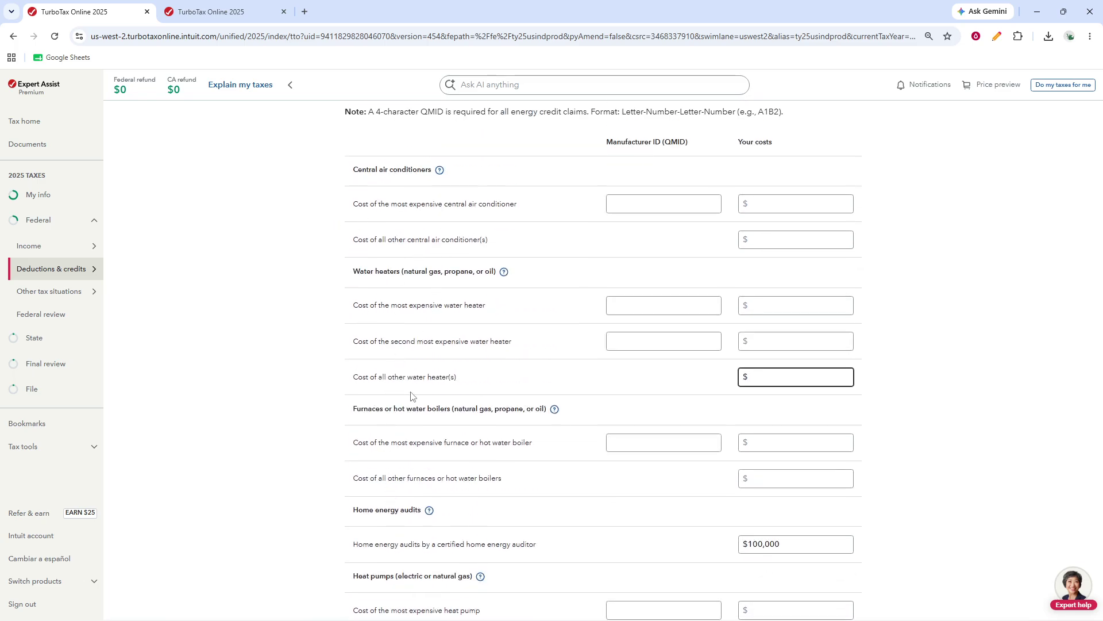
scroll(492, 418, "down", 3)
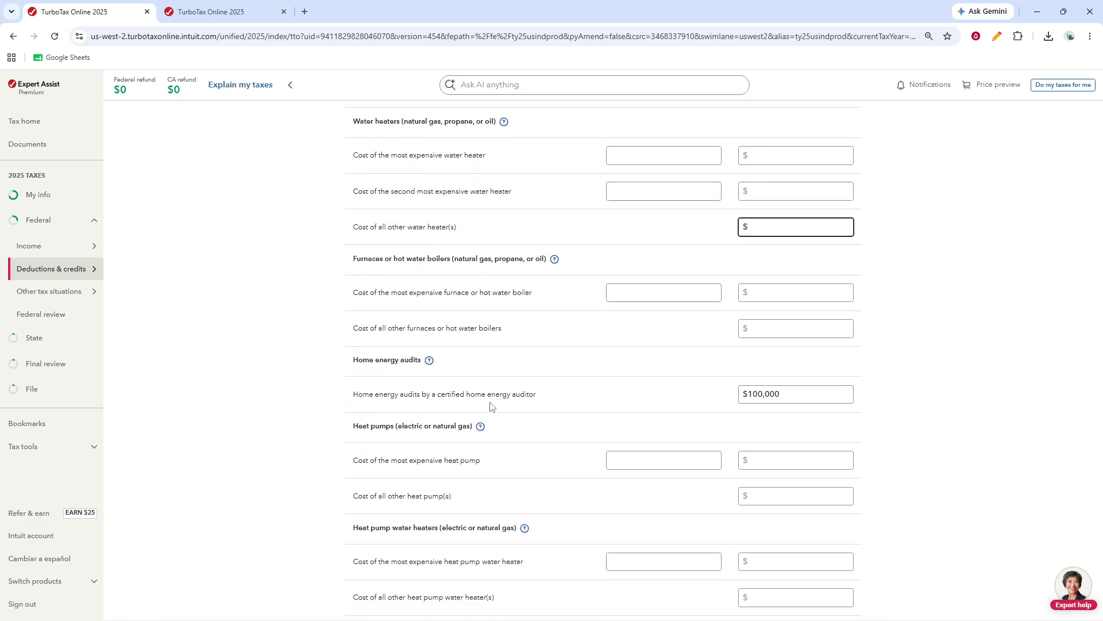
scroll(435, 527, "down", 3)
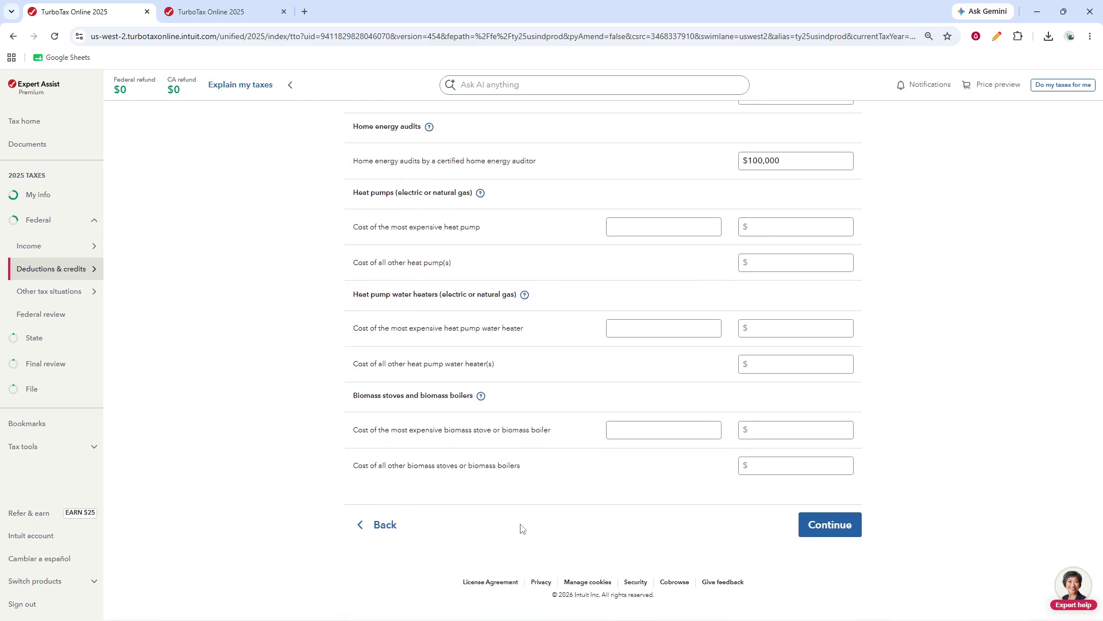
left_click(813, 534)
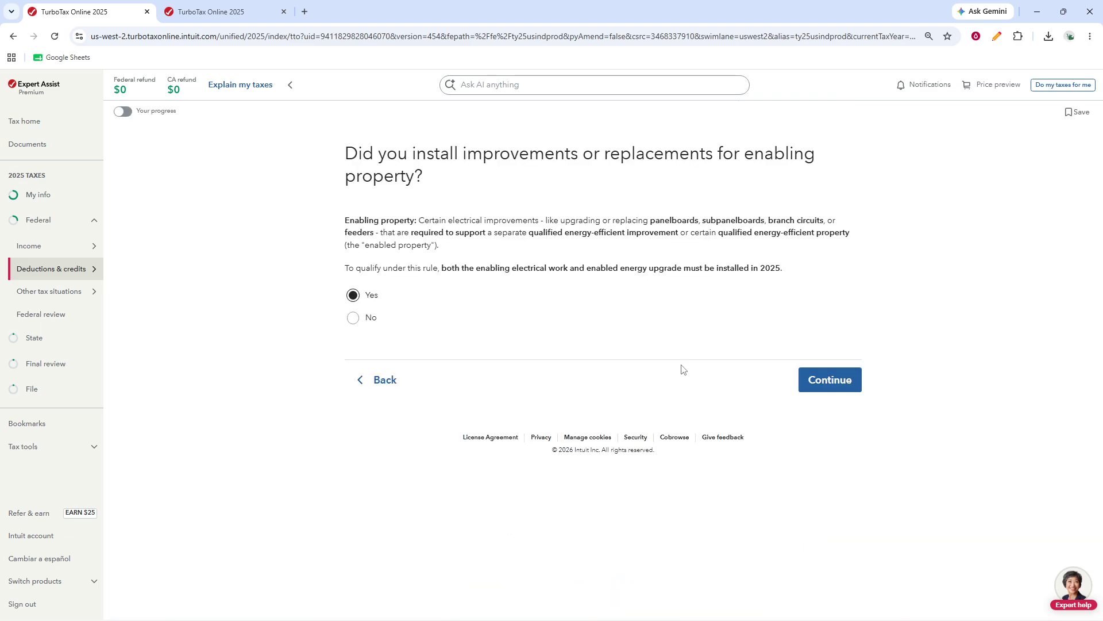
- Confirm enabling property was installed, add natural gas, propane and oil water heaters and furnaces or hot water boilers, and leave QMIDs and cost blank
left_click(853, 380)
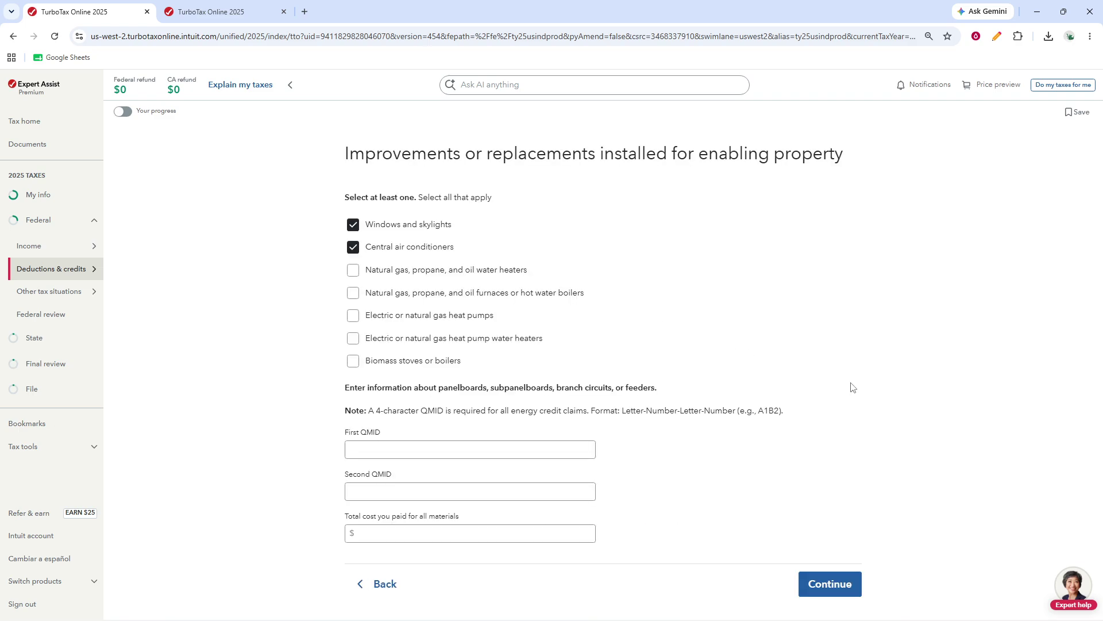
left_click(385, 273)
left_click(385, 295)
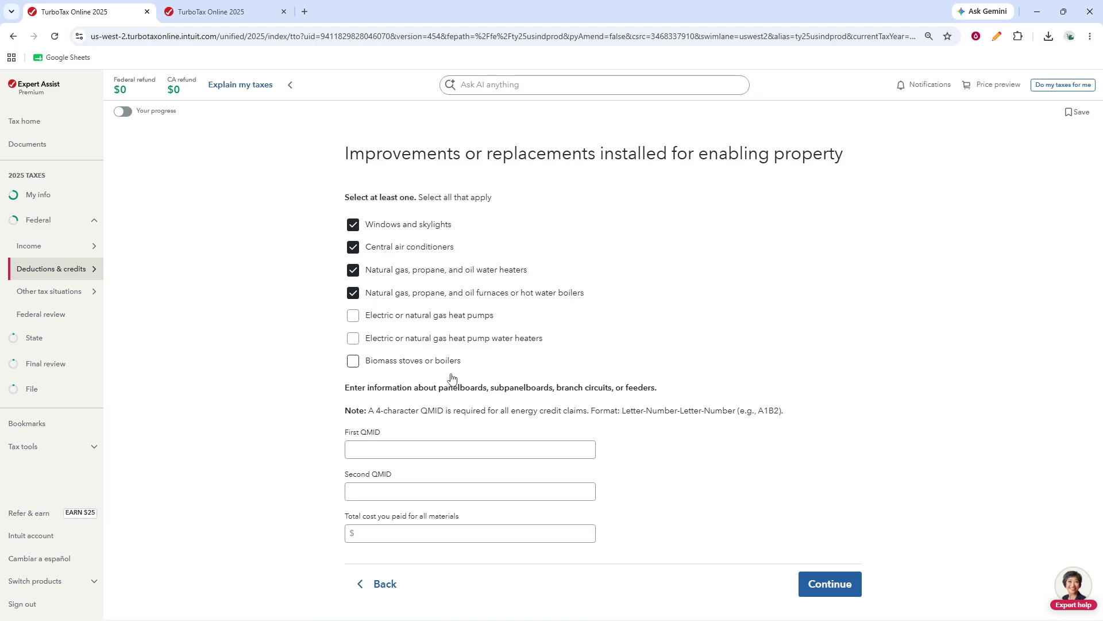
left_click(414, 449)
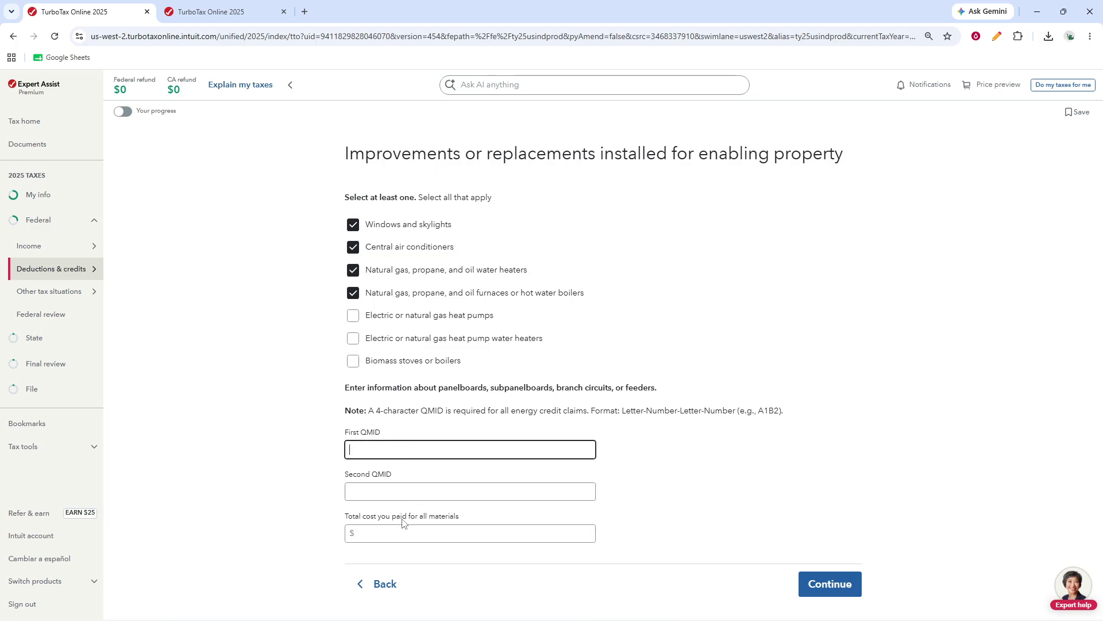
left_click(832, 585)
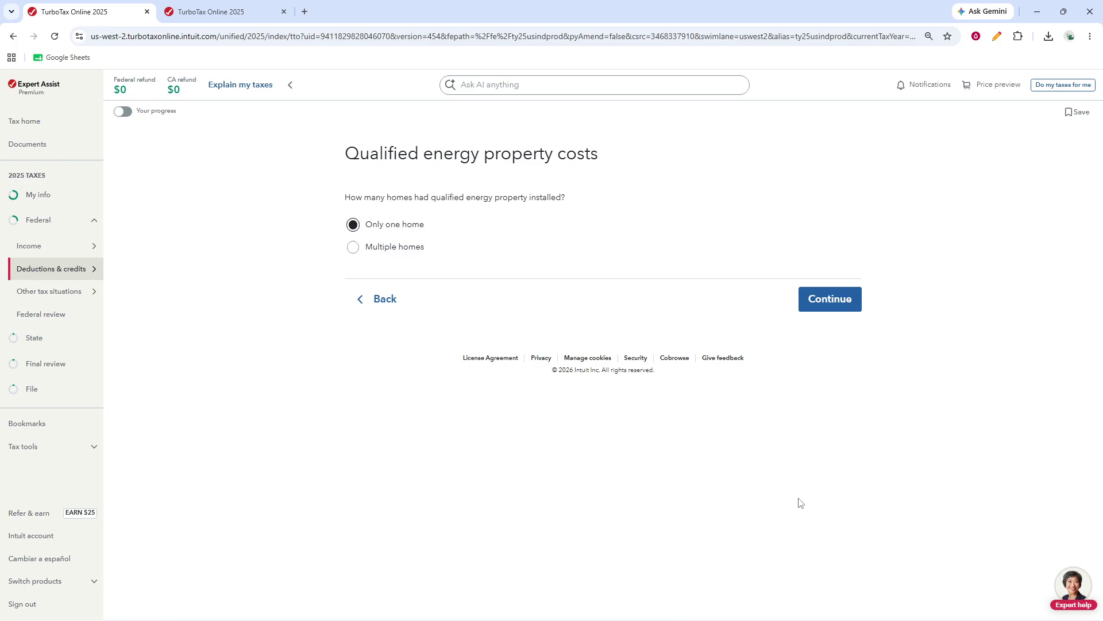
- Keep Only one home for the qualified energy property and submit the 2024 home energy credit carryover amount blank
left_click(816, 309)
left_click(832, 345)
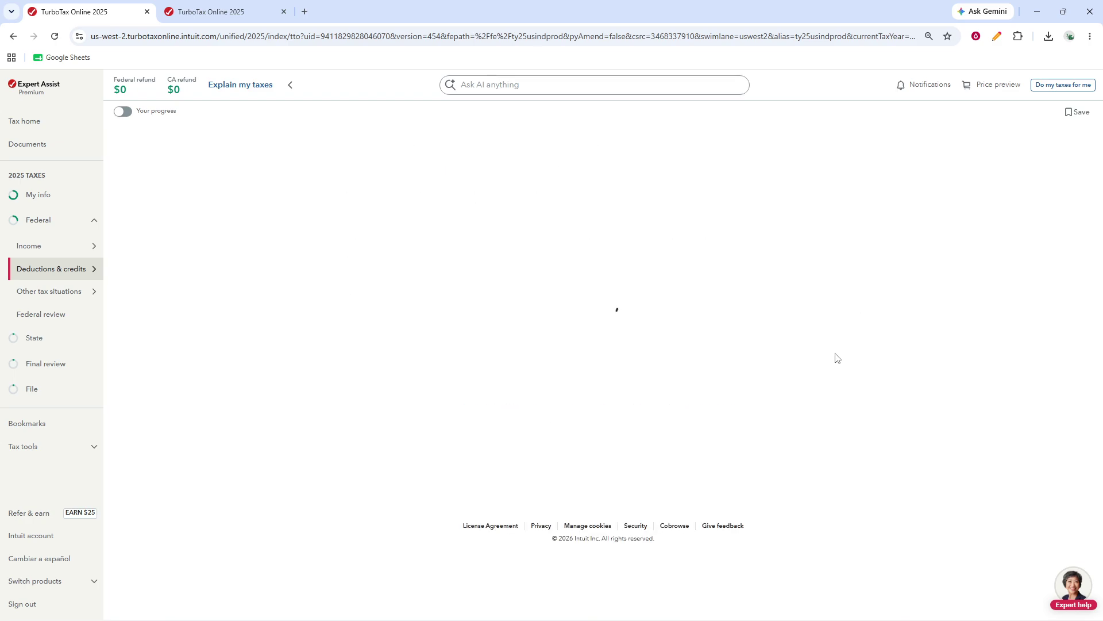
left_click(844, 390)
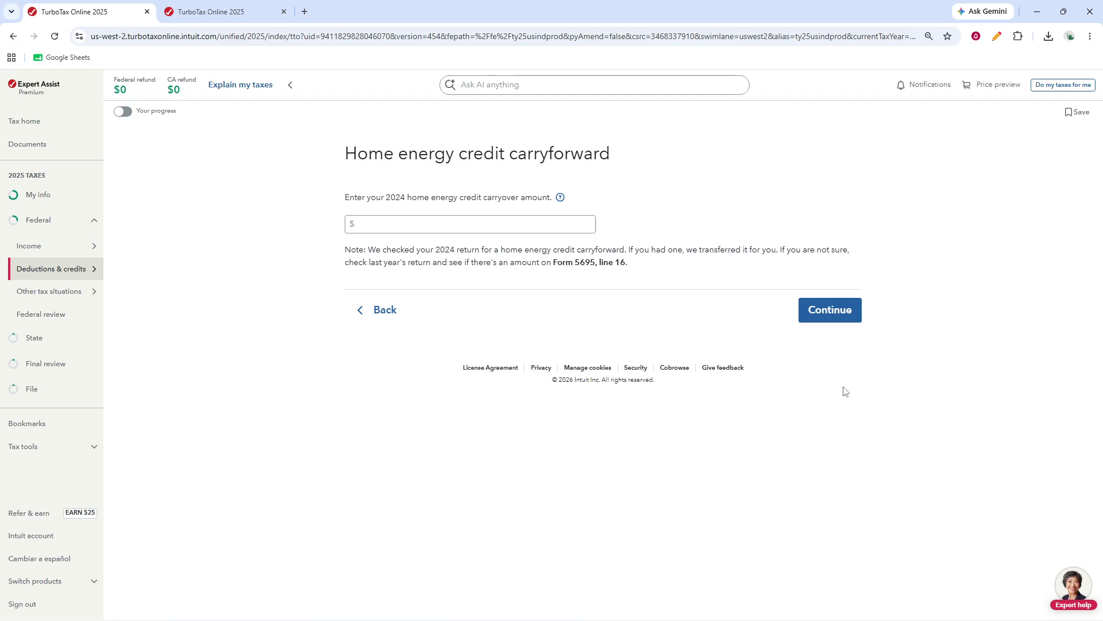
left_click(834, 326)
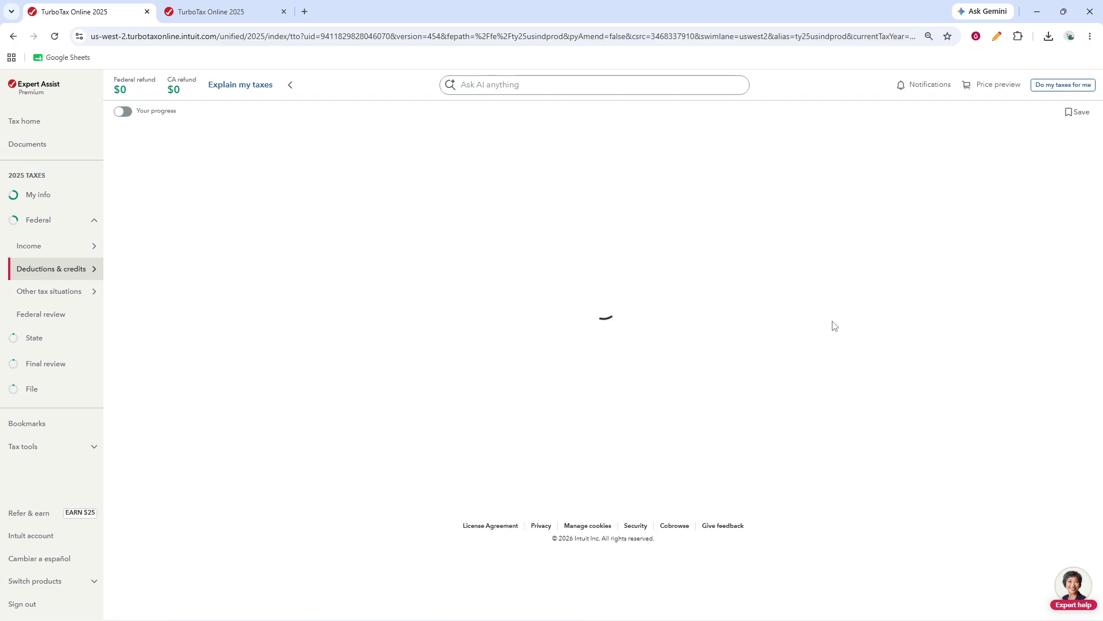